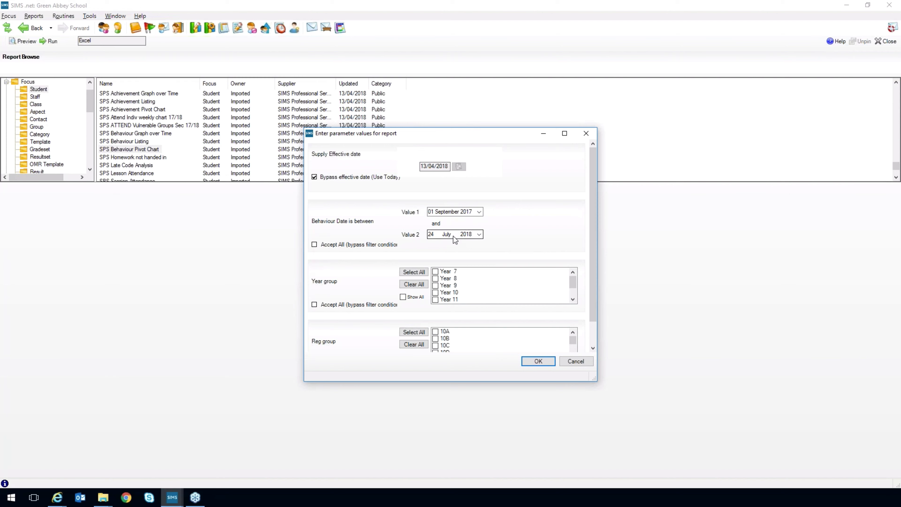
Run the SPS Behaviour Pivot Chart report with the Year group and Reg group filters bypassed, and maximize the resulting Excel workbook.
{"action": "left_click", "coordinate": [314, 306]}
{"action": "scroll", "coordinate": [591, 280], "scroll_direction": "down", "scroll_amount": 1}
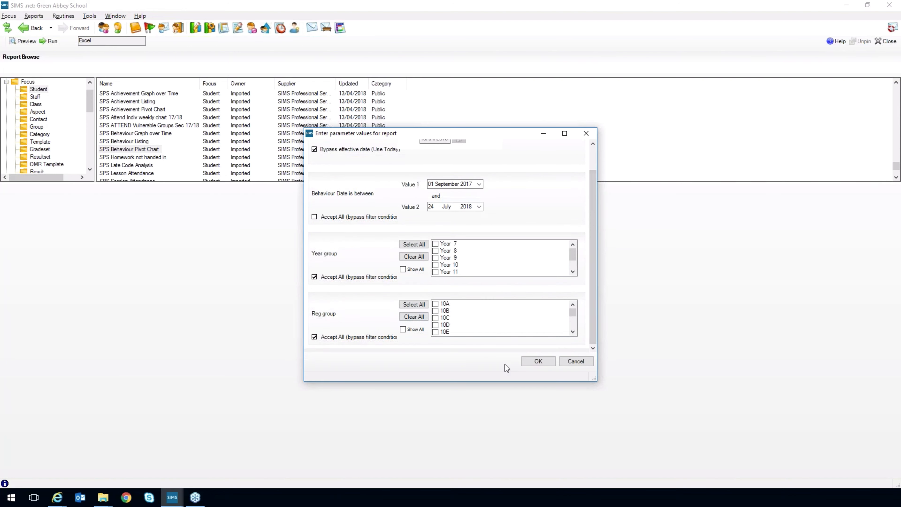
{"action": "left_click", "coordinate": [532, 362]}
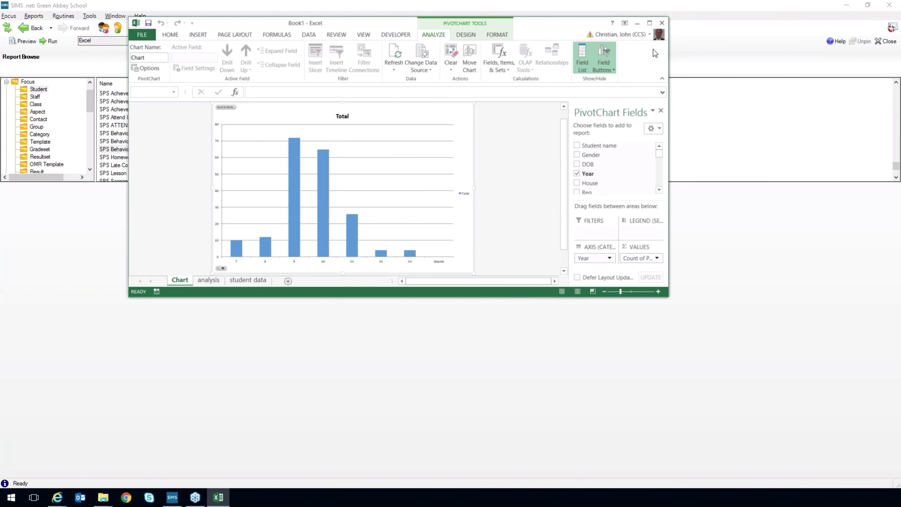
{"action": "left_click", "coordinate": [649, 23]}
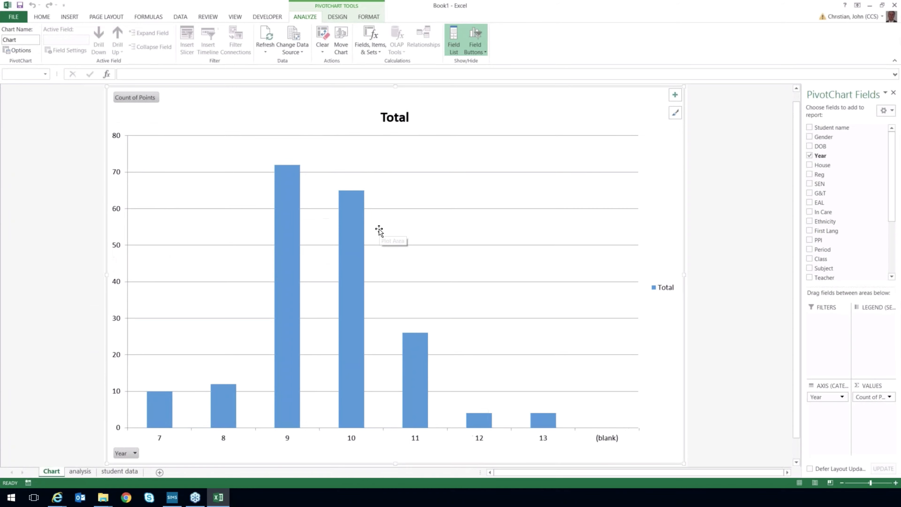
{"action": "mouse_move", "coordinate": [299, 266]}
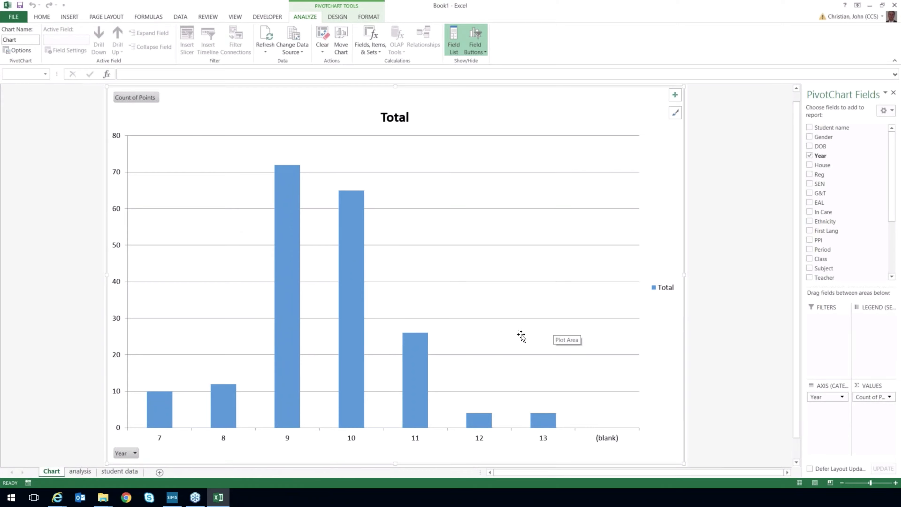
Replace Year with the Reg and SEN fields on the pivot chart's axis.
{"action": "left_click", "coordinate": [809, 155]}
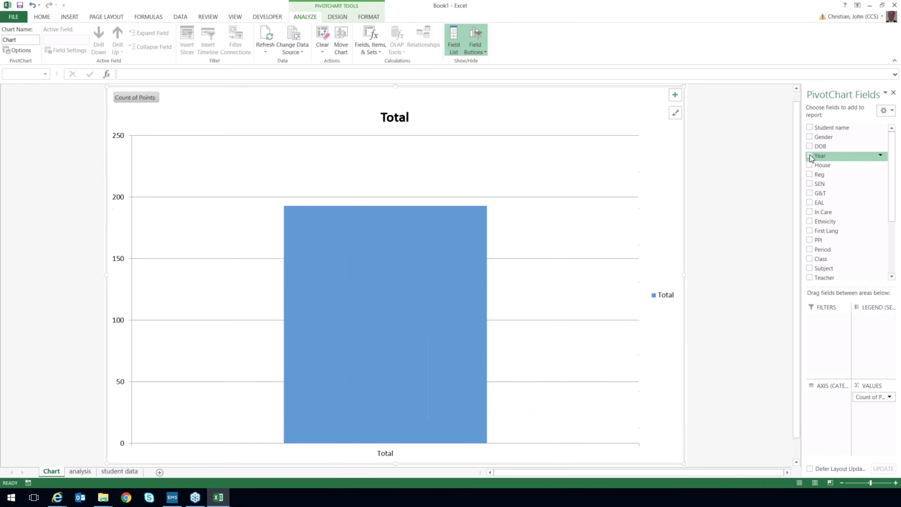
{"action": "left_click", "coordinate": [809, 175]}
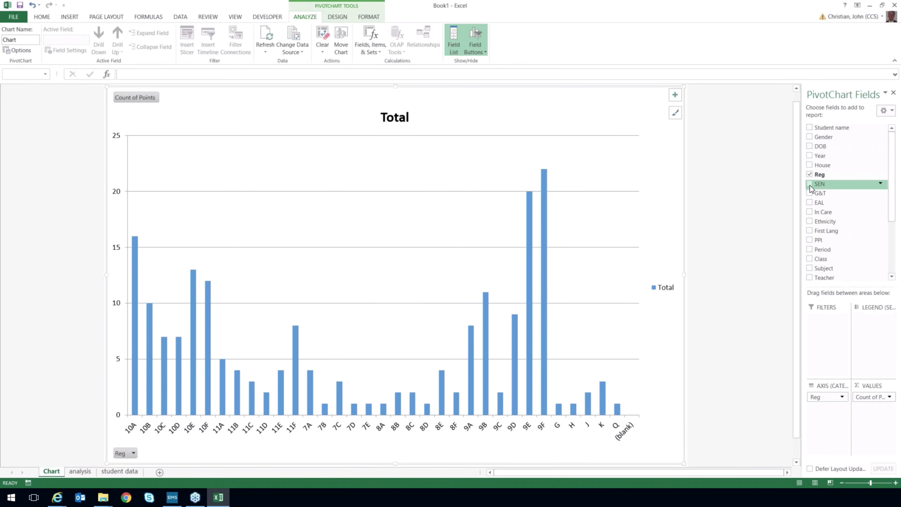
{"action": "left_click", "coordinate": [809, 184]}
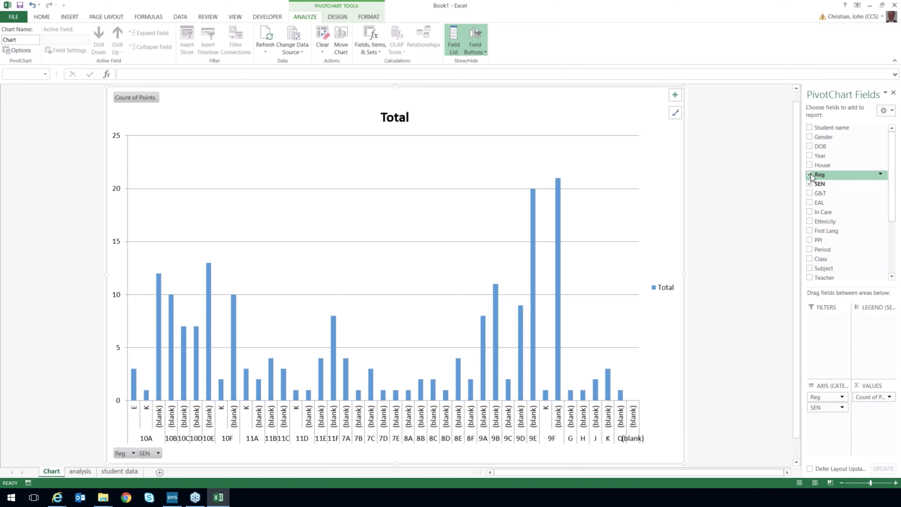
Remove Reg and SEN from the pivot chart and restore Year as the axis field.
{"action": "left_click", "coordinate": [810, 174]}
{"action": "left_click", "coordinate": [809, 184]}
{"action": "left_click", "coordinate": [811, 157]}
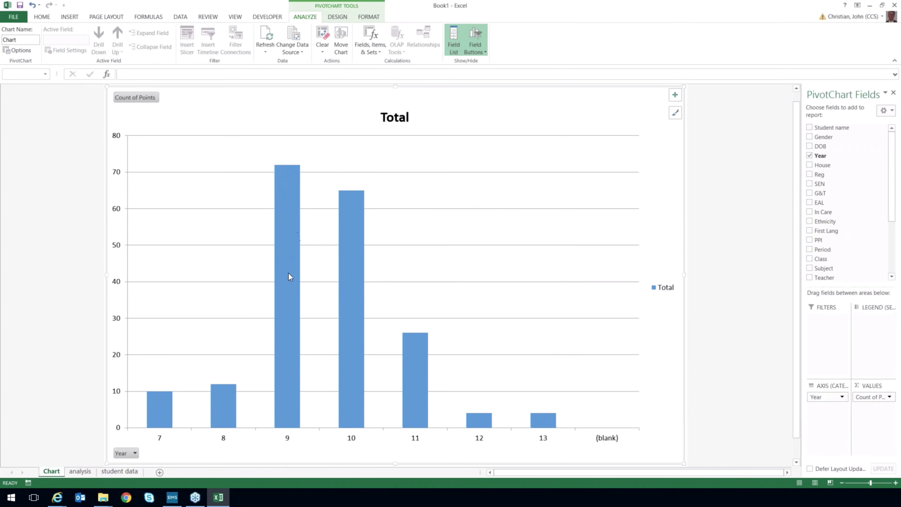
{"action": "mouse_move", "coordinate": [288, 237]}
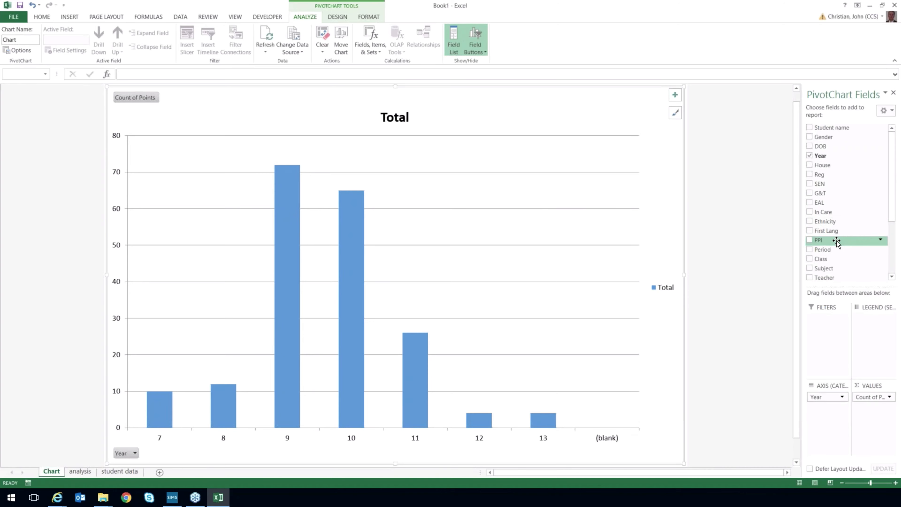
Replace Year with the behaviour Type field on the pivot chart's axis.
{"action": "mouse_move", "coordinate": [895, 217]}
{"action": "left_mouse_down"}
{"action": "mouse_move", "coordinate": [895, 241]}
{"action": "mouse_move", "coordinate": [891, 216]}
{"action": "left_mouse_up"}
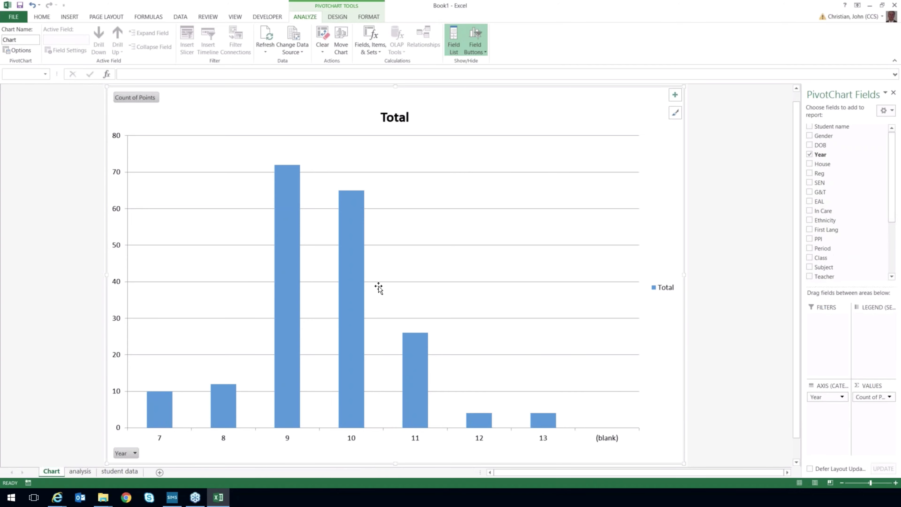
{"action": "mouse_move", "coordinate": [288, 283]}
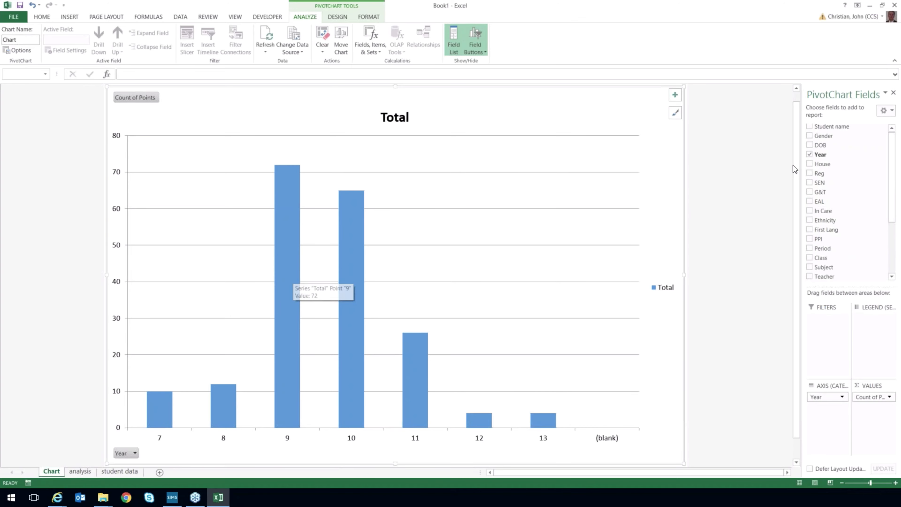
{"action": "left_click", "coordinate": [809, 155]}
{"action": "left_click_drag", "start_coordinate": [895, 194], "coordinate": [894, 245]}
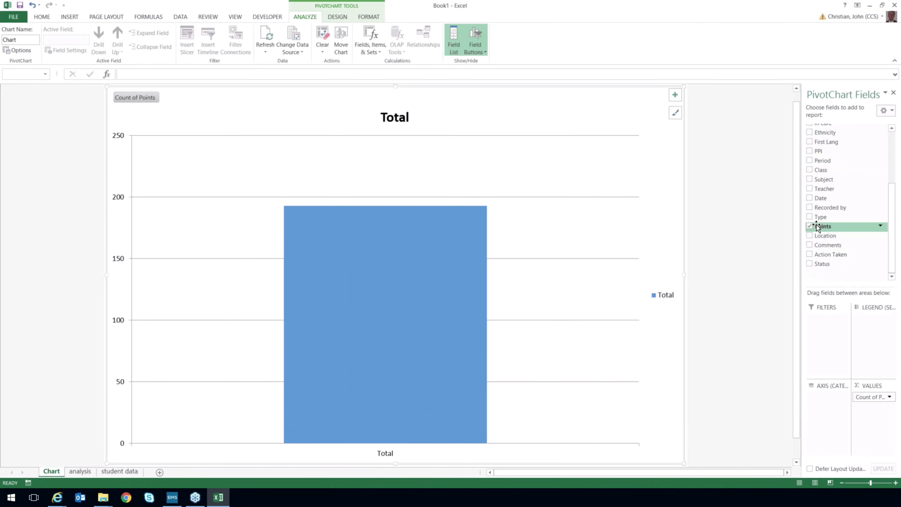
{"action": "left_click", "coordinate": [809, 217]}
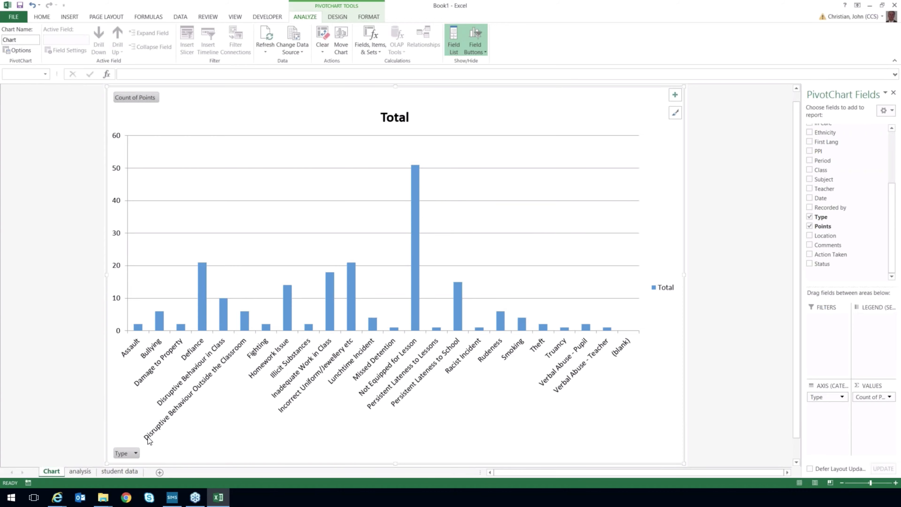
Drill into the Not Equipped for Lesson count on the analysis sheet to extract its student records, and return to the Chart sheet.
{"action": "left_click", "coordinate": [85, 472]}
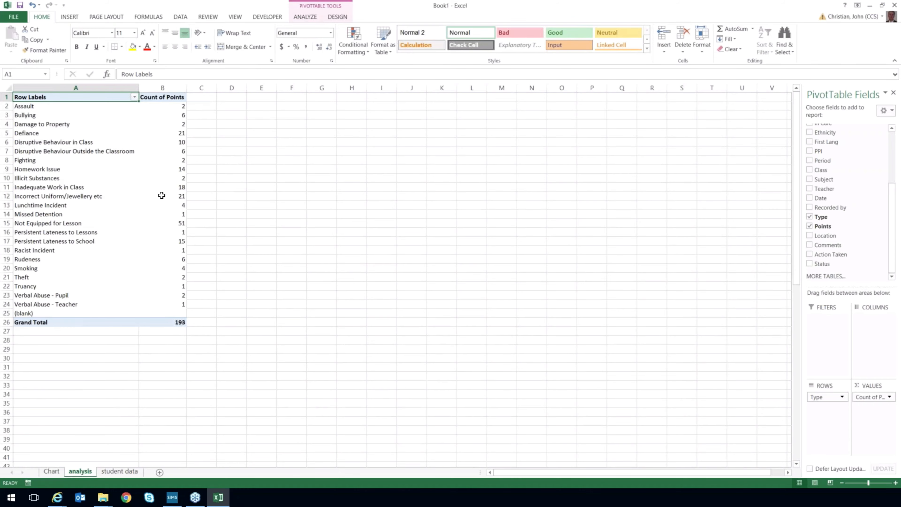
{"action": "double_click", "coordinate": [178, 223]}
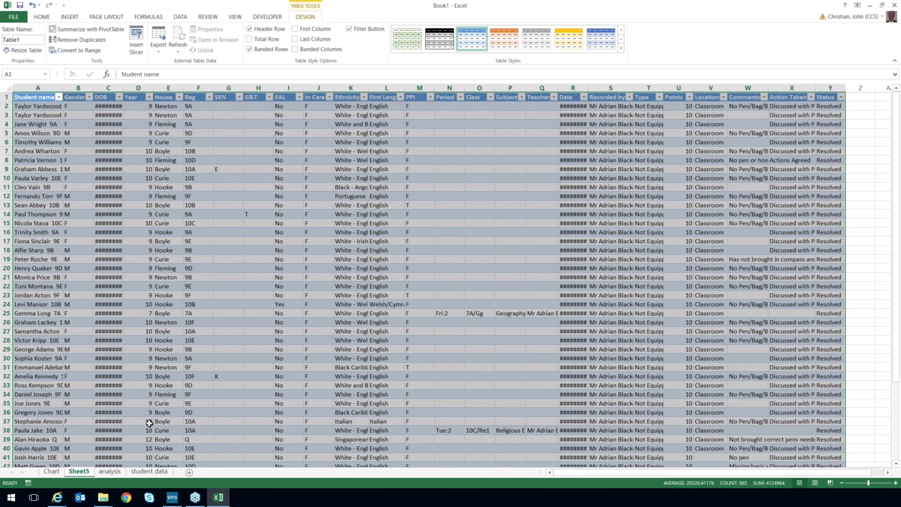
{"action": "left_click", "coordinate": [55, 471]}
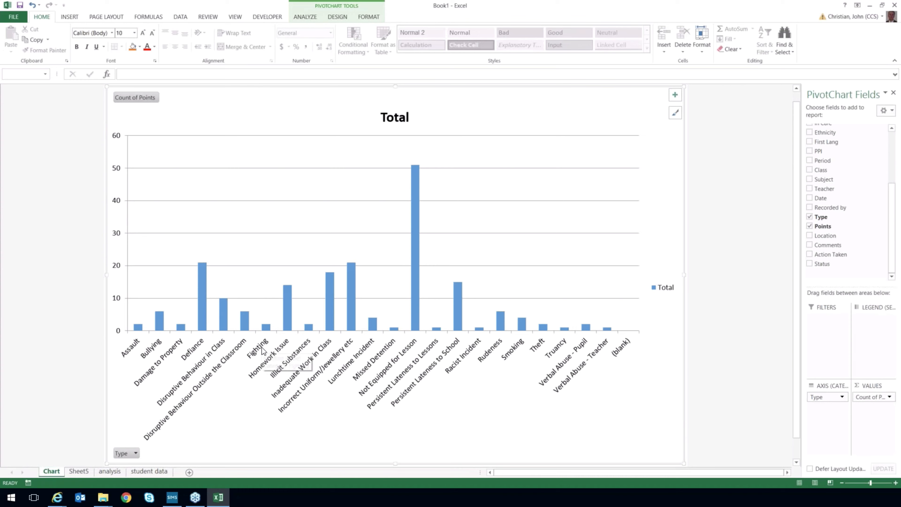
Replace Type with Year on the pivot chart's axis.
{"action": "left_click_drag", "start_coordinate": [891, 216], "coordinate": [893, 177]}
{"action": "left_click", "coordinate": [809, 227]}
{"action": "left_click", "coordinate": [809, 152]}
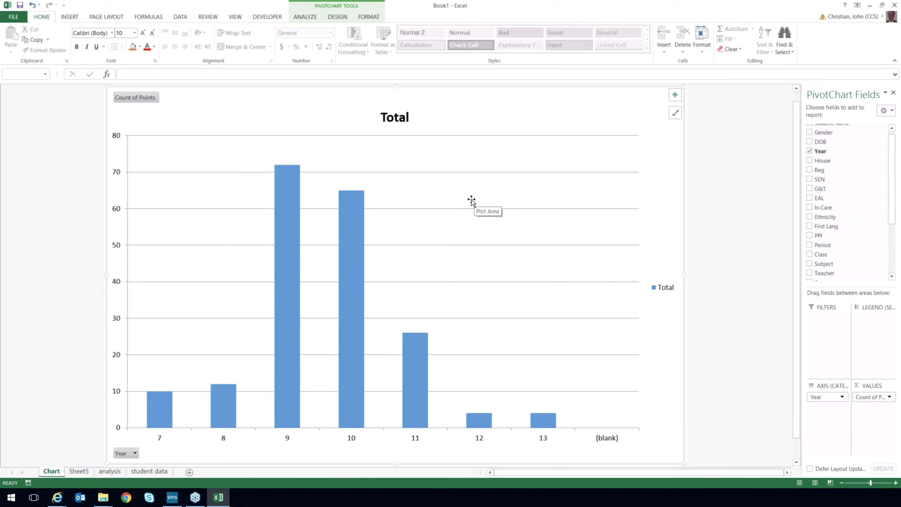
{"action": "mouse_move", "coordinate": [288, 249]}
Filter the chart's Year field to show only year 9.
{"action": "left_click", "coordinate": [135, 453]}
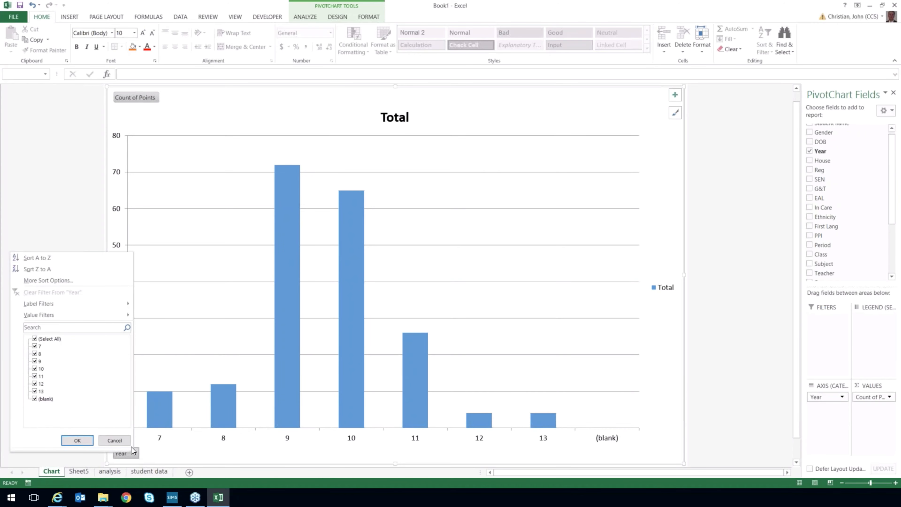
{"action": "left_click", "coordinate": [36, 340]}
{"action": "left_click", "coordinate": [35, 361]}
{"action": "left_click", "coordinate": [77, 440]}
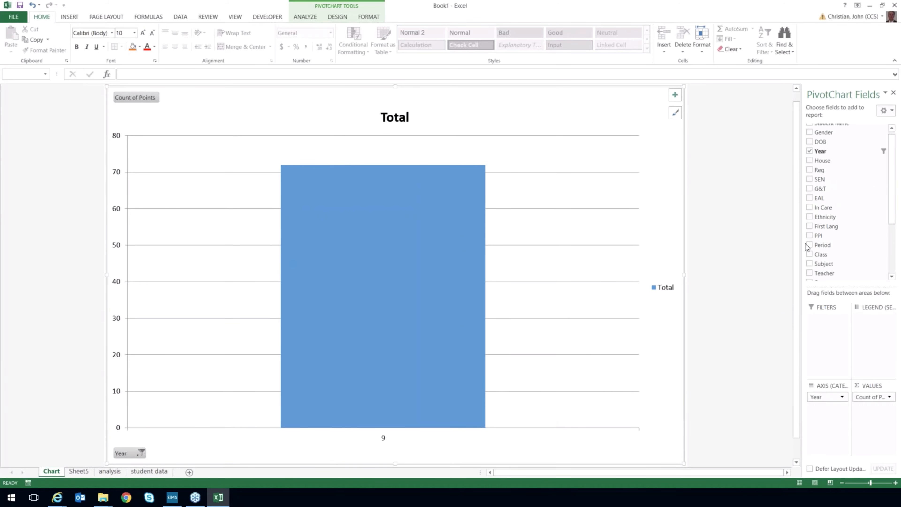
Break the year 9 chart down further by adding the Reg and Gender fields.
{"action": "left_click", "coordinate": [809, 170]}
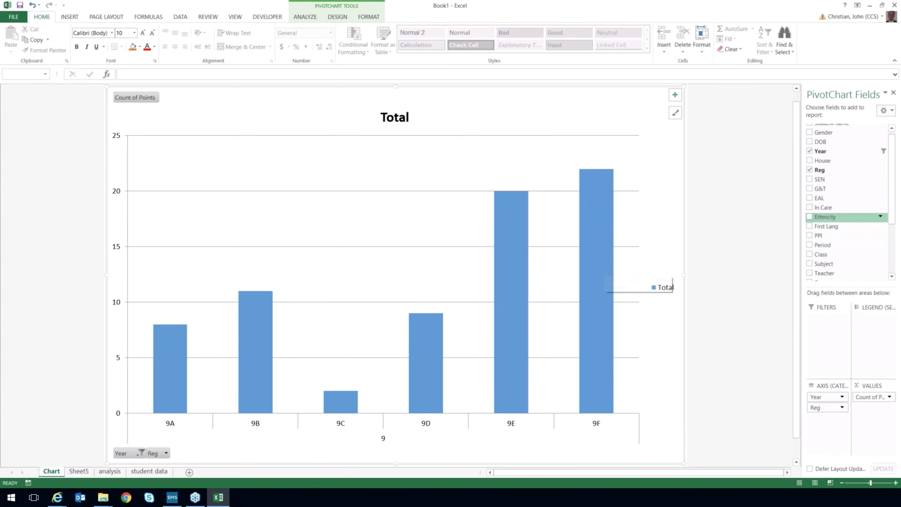
{"action": "left_click", "coordinate": [810, 132]}
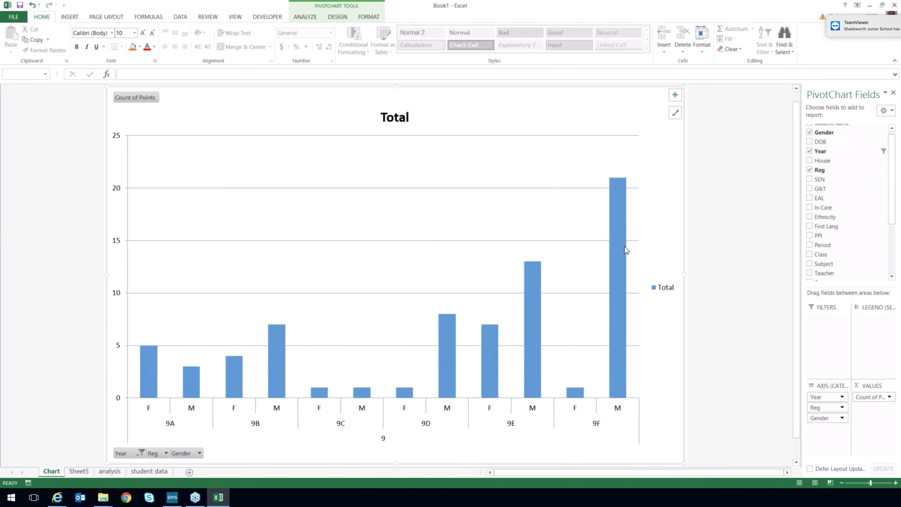
{"action": "mouse_move", "coordinate": [620, 235]}
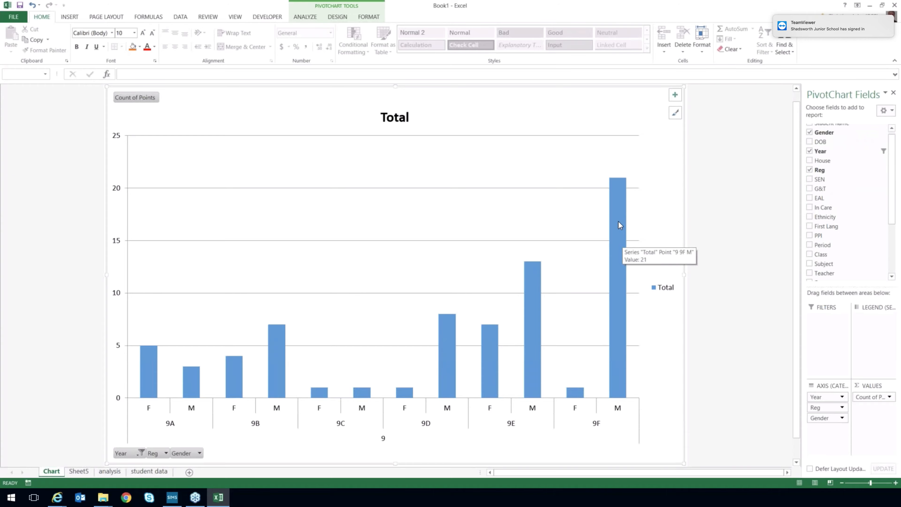
Drill into the count for males in 9F on the analysis sheet to extract their records, and return to the Chart sheet.
{"action": "left_click", "coordinate": [110, 472]}
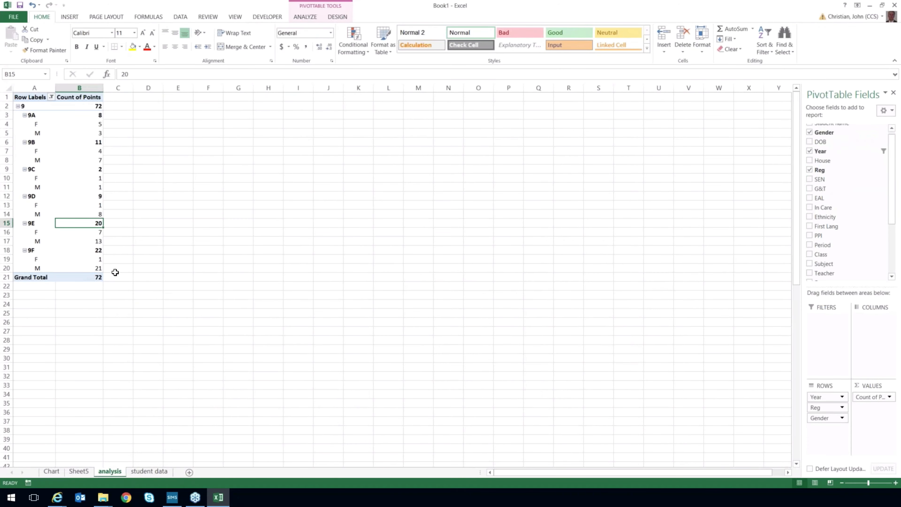
{"action": "double_click", "coordinate": [98, 268]}
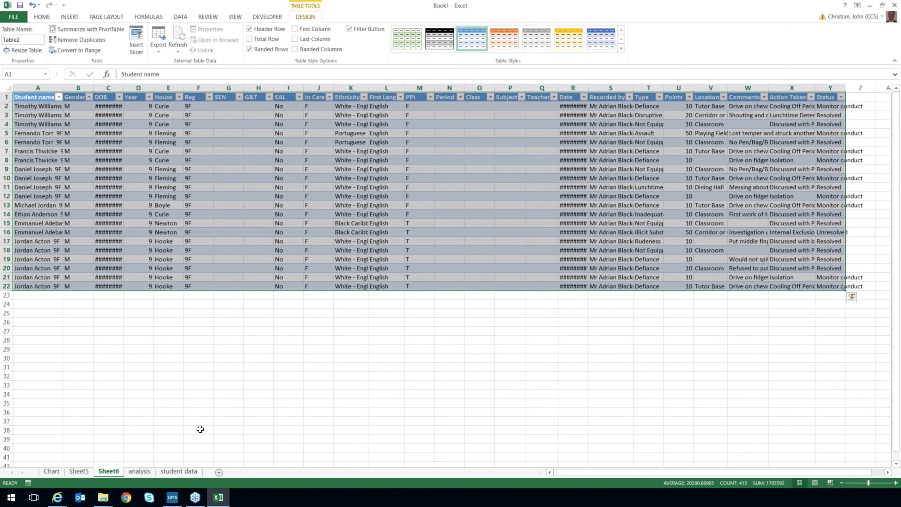
{"action": "left_click", "coordinate": [53, 471]}
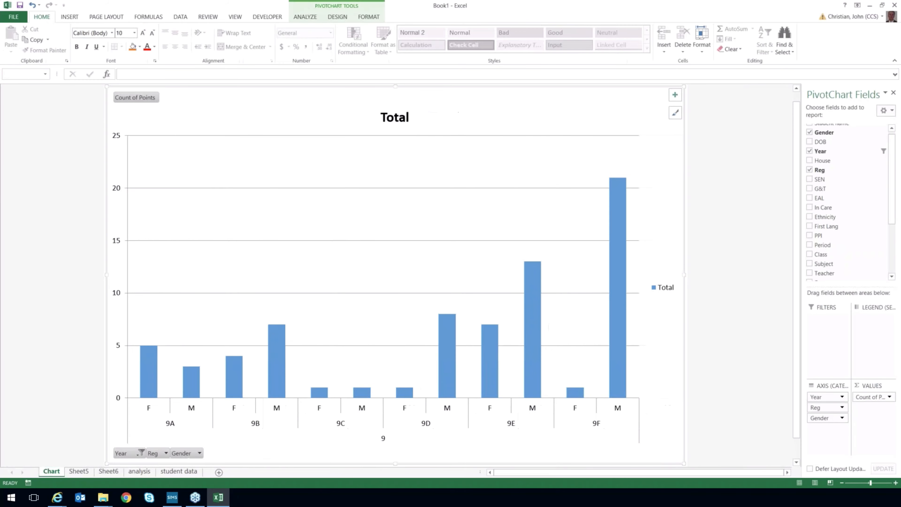
{"action": "mouse_move", "coordinate": [618, 237]}
Change the Points value field to be summarized by Sum.
{"action": "left_click", "coordinate": [890, 397]}
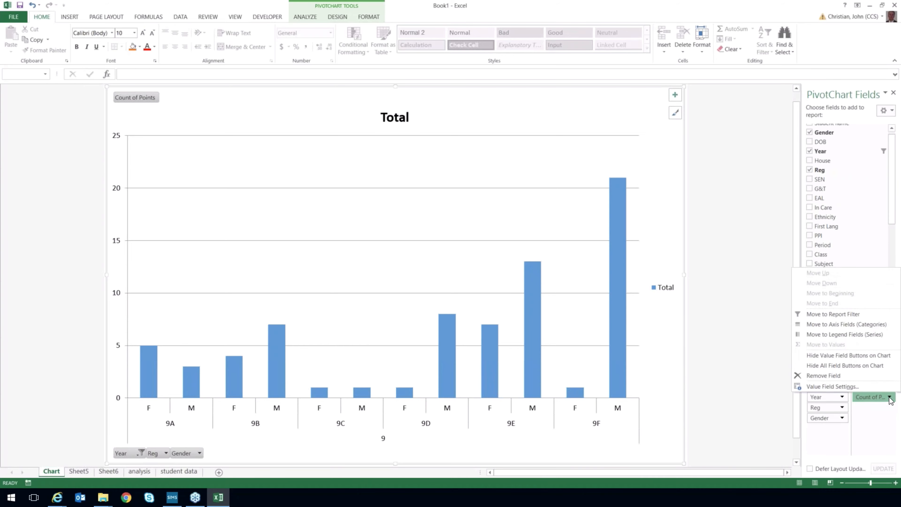
{"action": "left_click", "coordinate": [849, 386]}
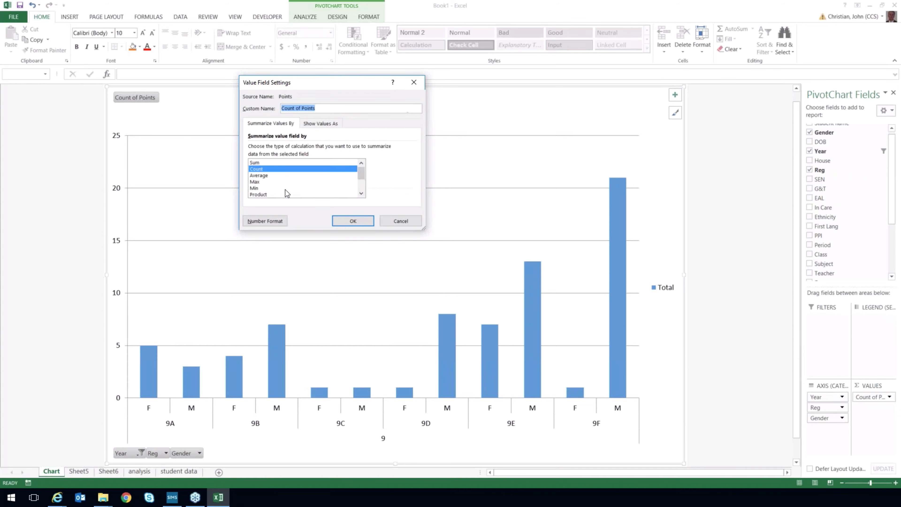
{"action": "left_click", "coordinate": [259, 163]}
{"action": "left_click", "coordinate": [349, 222]}
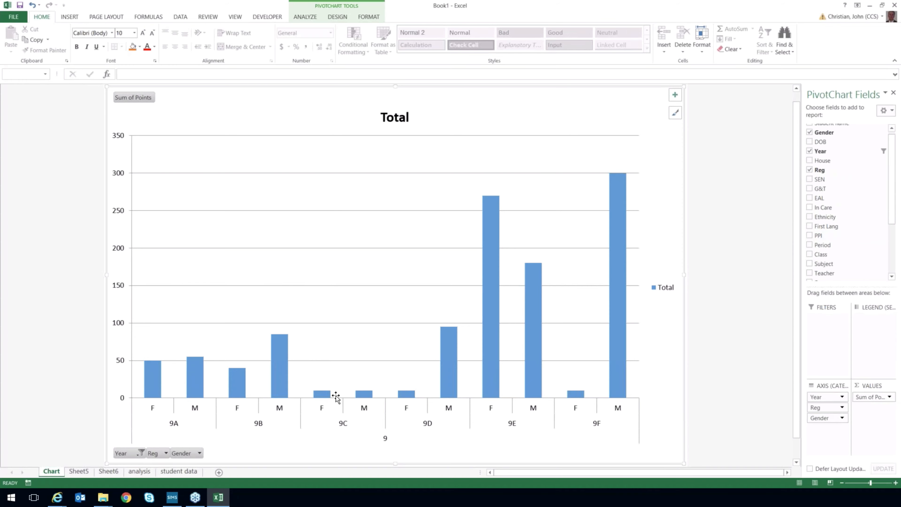
Close the workbook without saving and open SPS Behaviour Pivot Chart YTD from the Safety webinar folder.
{"action": "left_click", "coordinate": [893, 6]}
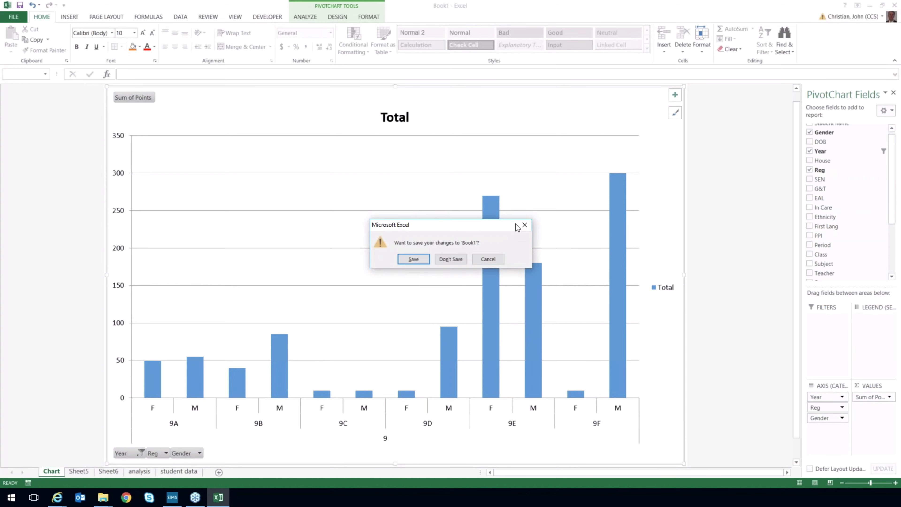
{"action": "left_click", "coordinate": [451, 259]}
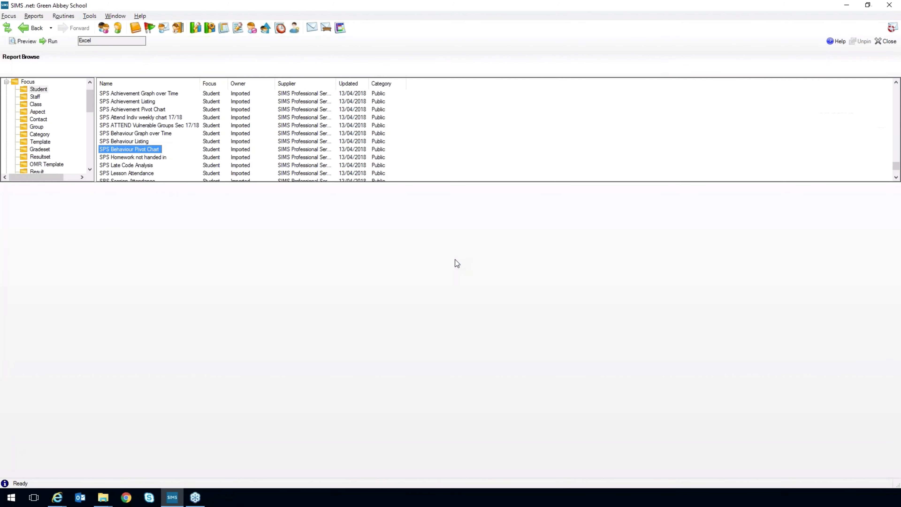
{"action": "left_click", "coordinate": [103, 497]}
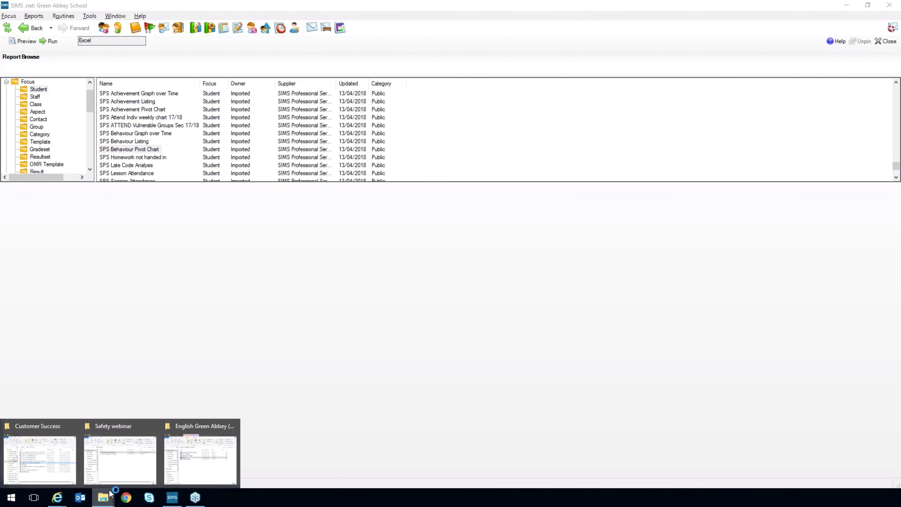
{"action": "left_click", "coordinate": [115, 477]}
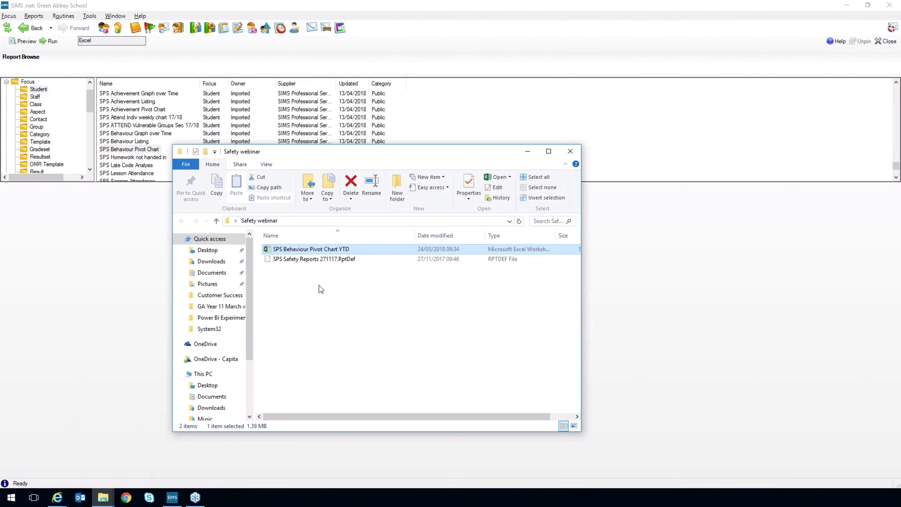
{"action": "double_click", "coordinate": [323, 250]}
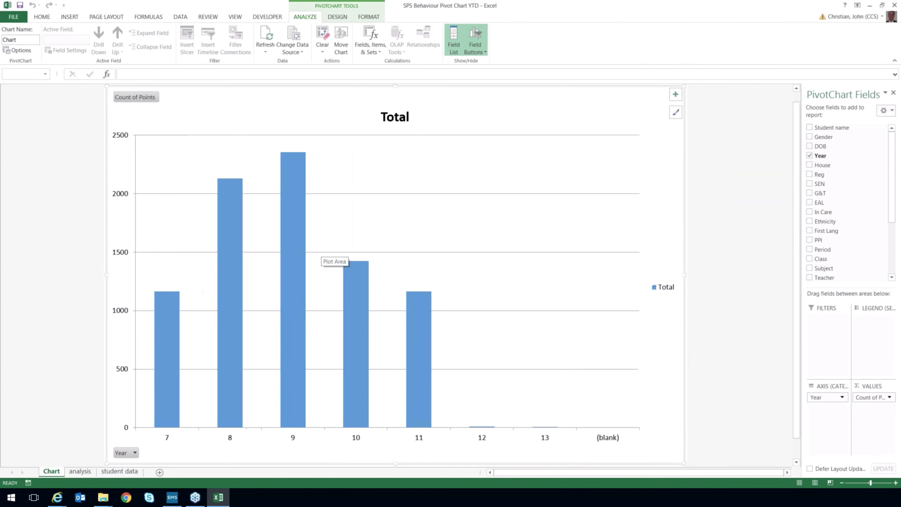
{"action": "mouse_move", "coordinate": [299, 201]}
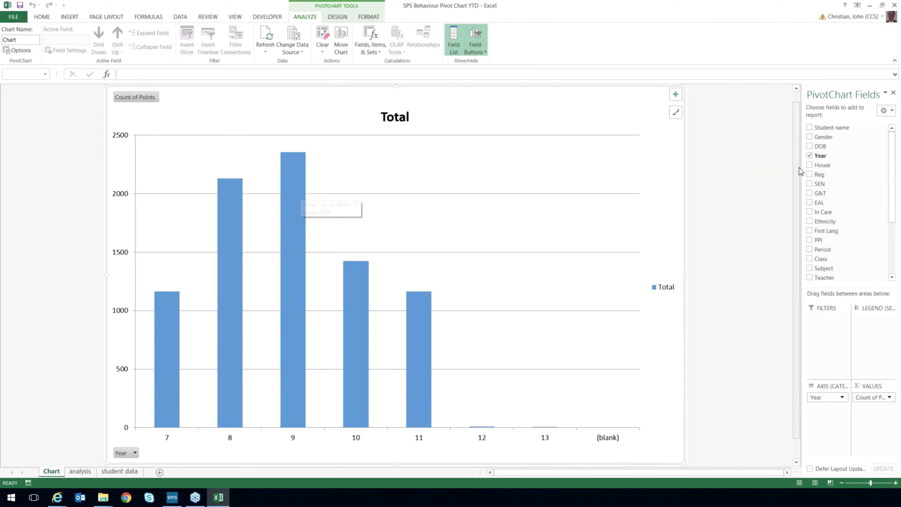
Replace the Year field with the Subject field on the behaviour pivot chart.
{"action": "left_click", "coordinate": [810, 156]}
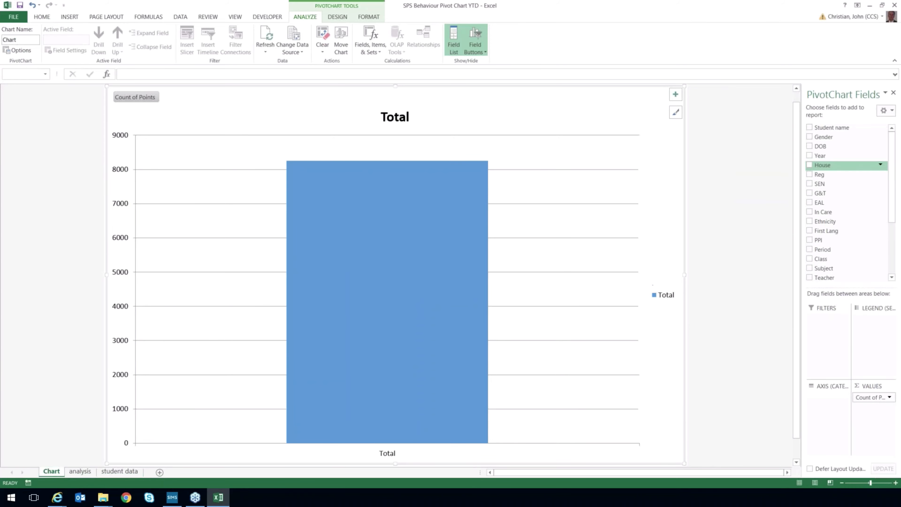
{"action": "left_click_drag", "start_coordinate": [895, 193], "coordinate": [895, 227]}
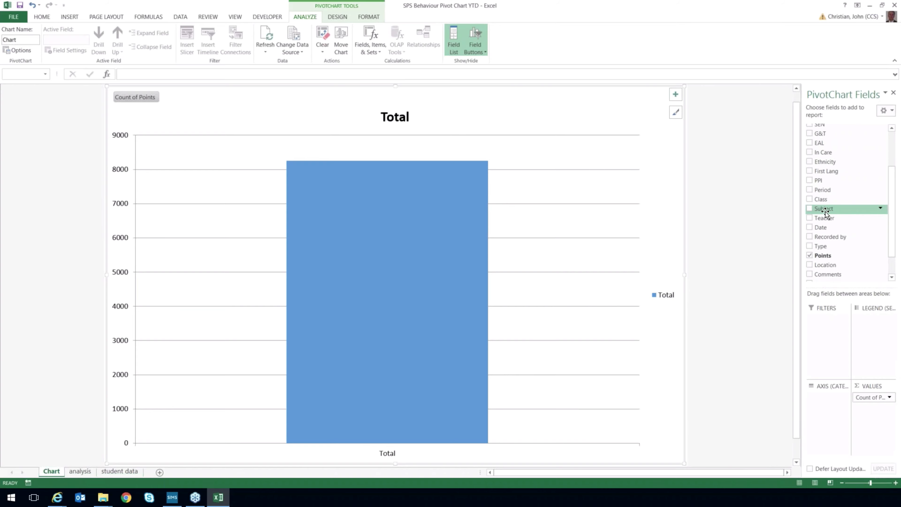
{"action": "left_click", "coordinate": [809, 209]}
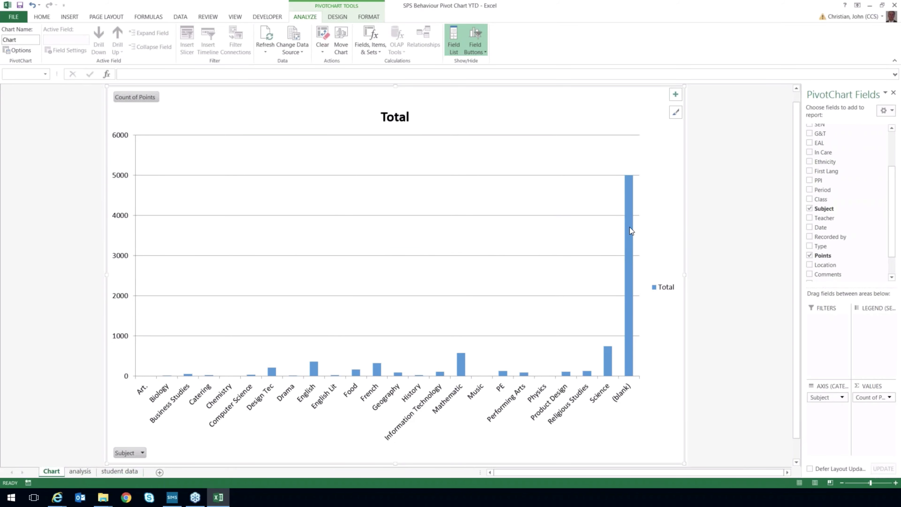
Switch to SIMS, search for lessons and open the Take Register screen for class 10C/Re1 on 13/03/2018.
{"action": "left_click", "coordinate": [172, 497]}
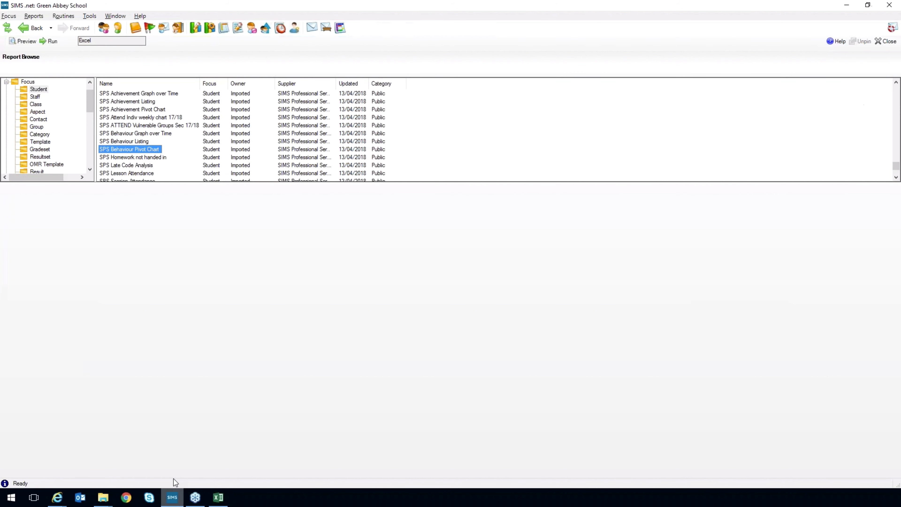
{"action": "left_click", "coordinate": [280, 28]}
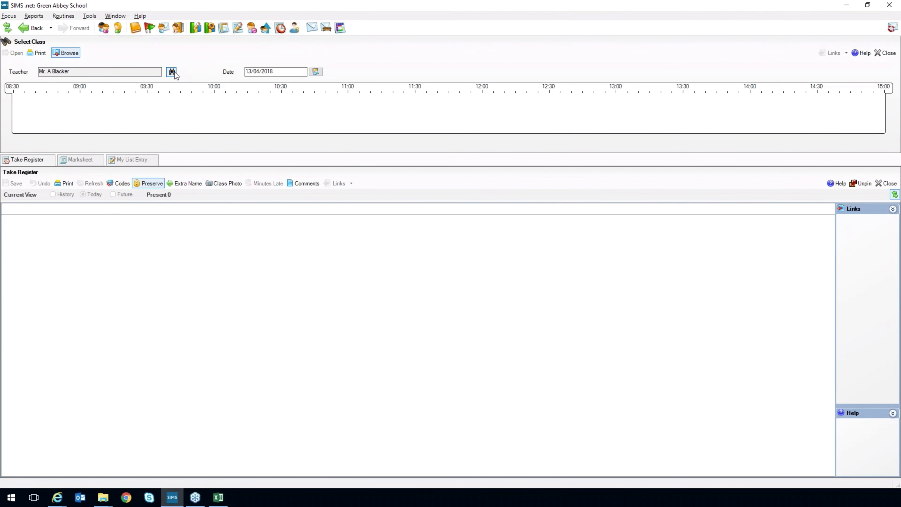
{"action": "left_click", "coordinate": [172, 72]}
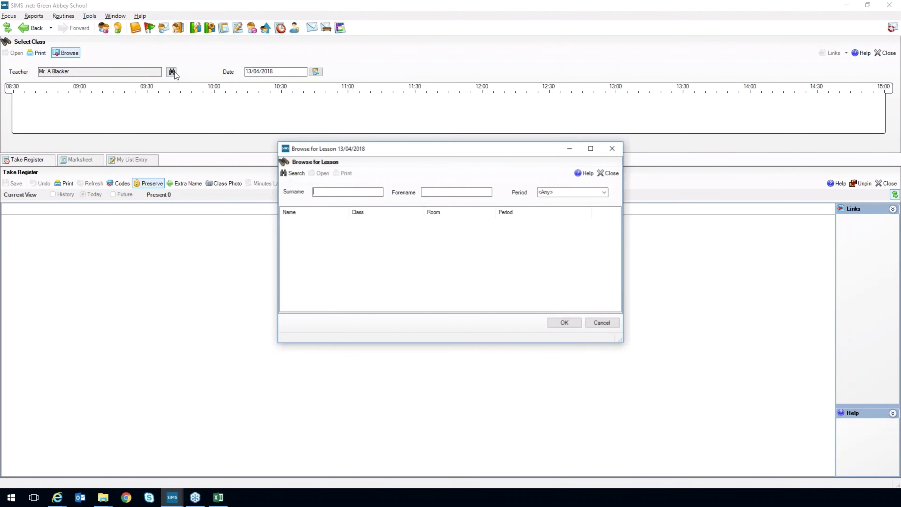
{"action": "left_click", "coordinate": [301, 175]}
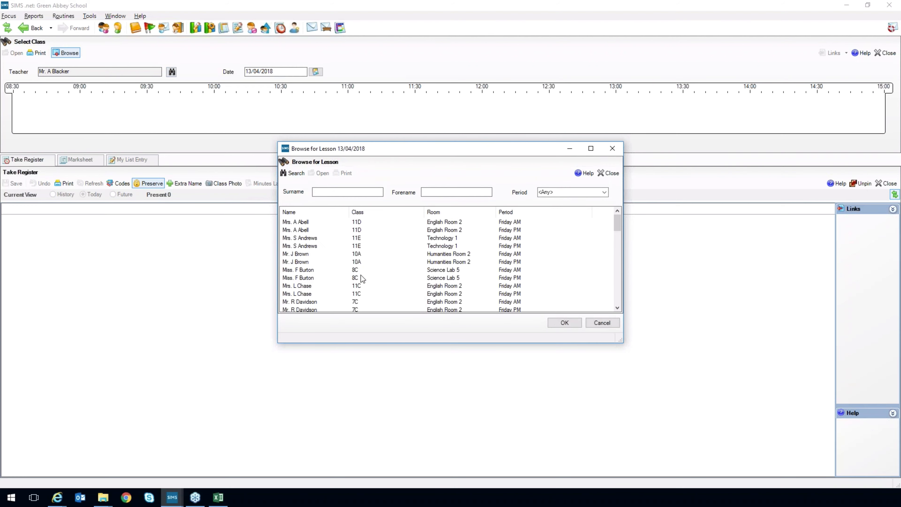
{"action": "double_click", "coordinate": [416, 286]}
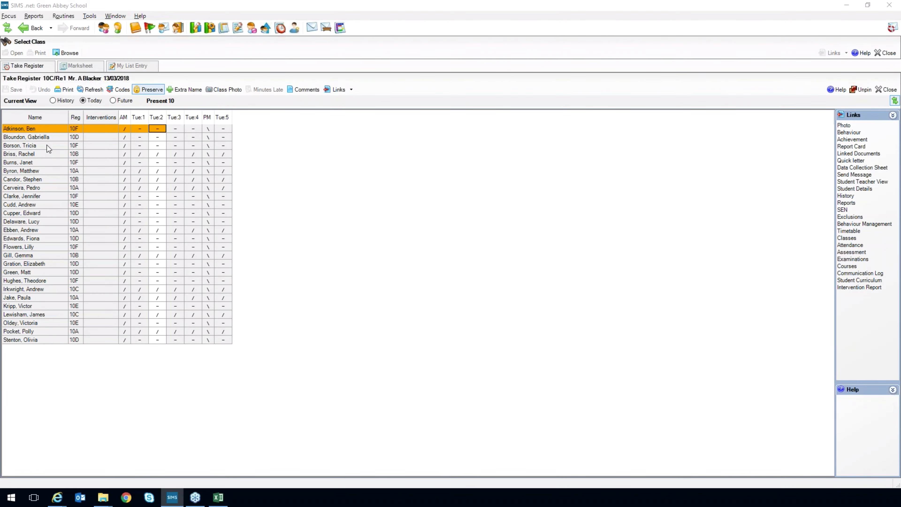
Add a Homework Issue behaviour incident with status Resolved for the first student in the register.
{"action": "right_click", "coordinate": [44, 129]}
{"action": "mouse_move", "coordinate": [58, 136]}
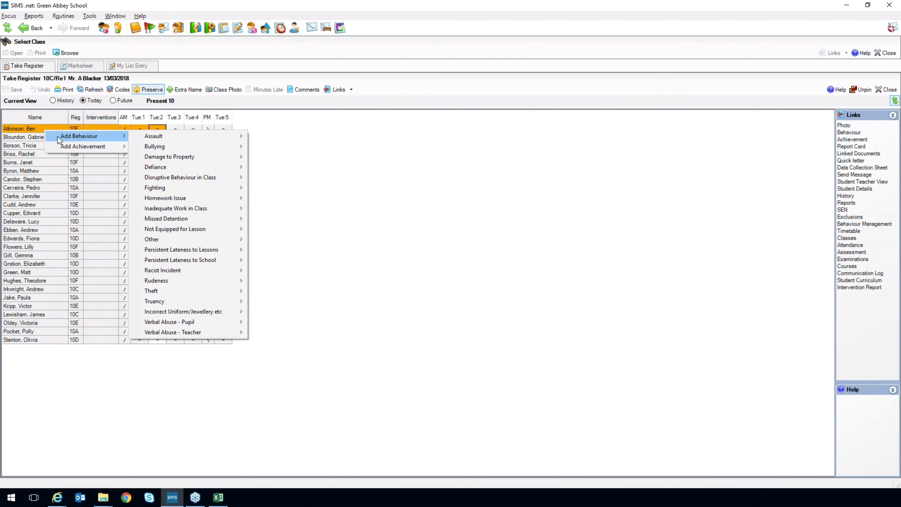
{"action": "mouse_move", "coordinate": [173, 200]}
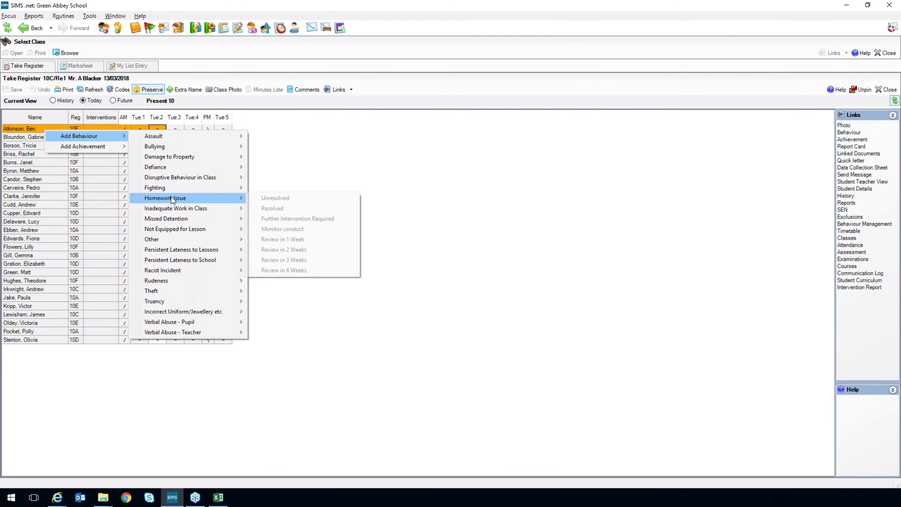
{"action": "left_click", "coordinate": [267, 207]}
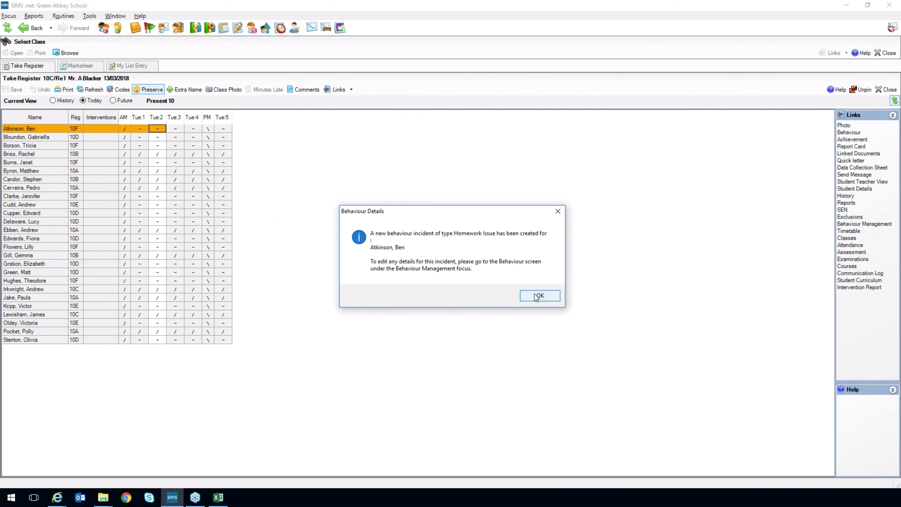
{"action": "left_click", "coordinate": [537, 296]}
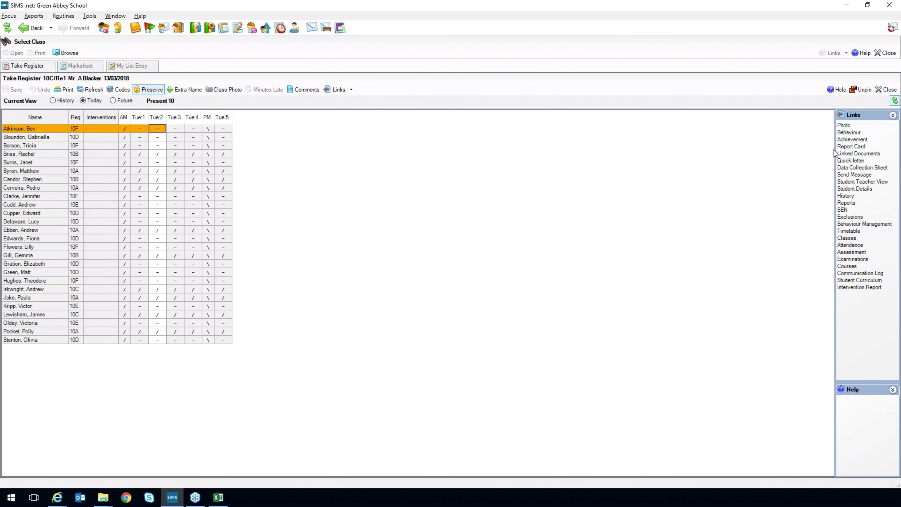
Open the student's Behaviour Management record, review the details of the Homework Issue incident and close it without changes.
{"action": "left_click", "coordinate": [845, 226]}
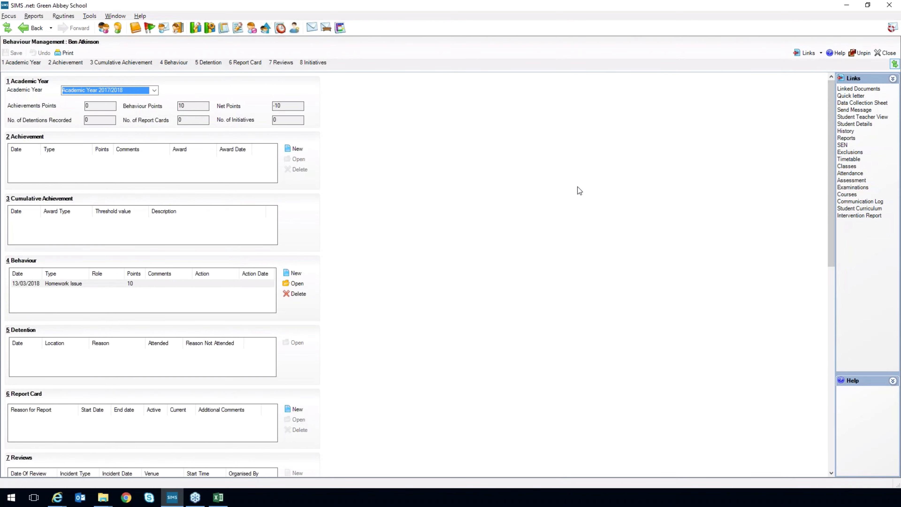
{"action": "left_click", "coordinate": [252, 284]}
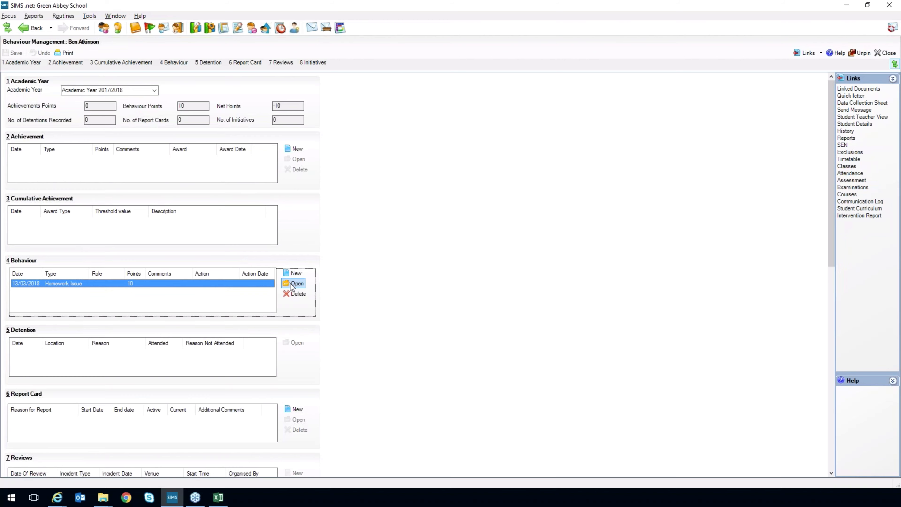
{"action": "left_click", "coordinate": [291, 283]}
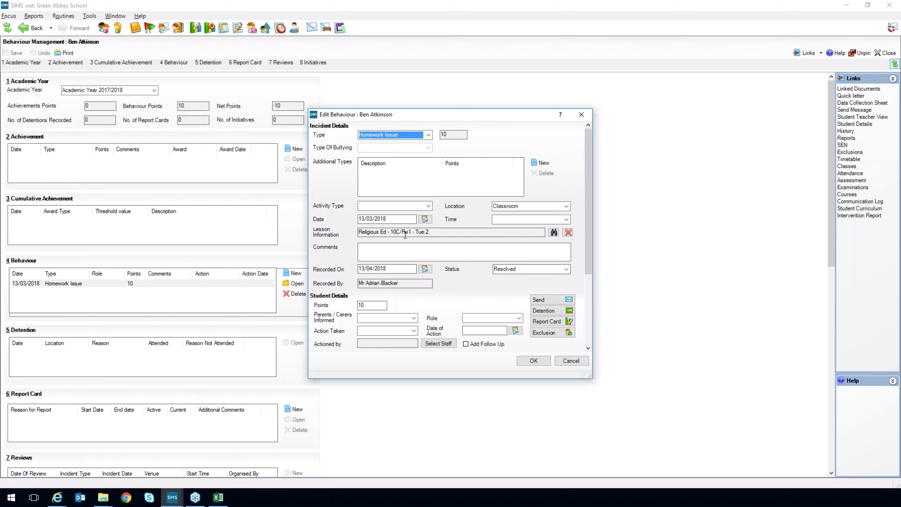
{"action": "left_click", "coordinate": [568, 362]}
Switch back to the Excel pivot chart and filter the Subject field to exclude (blank).
{"action": "left_click", "coordinate": [219, 498]}
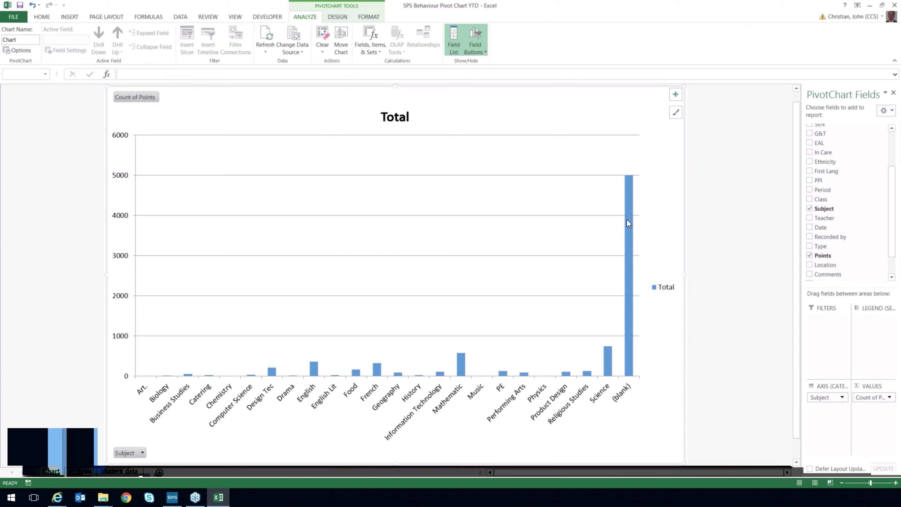
{"action": "mouse_move", "coordinate": [626, 217]}
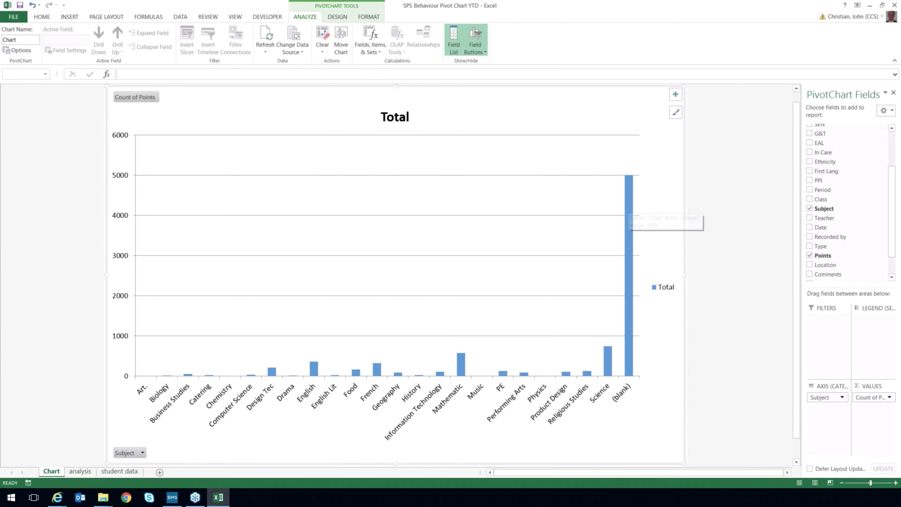
{"action": "left_click", "coordinate": [142, 453]}
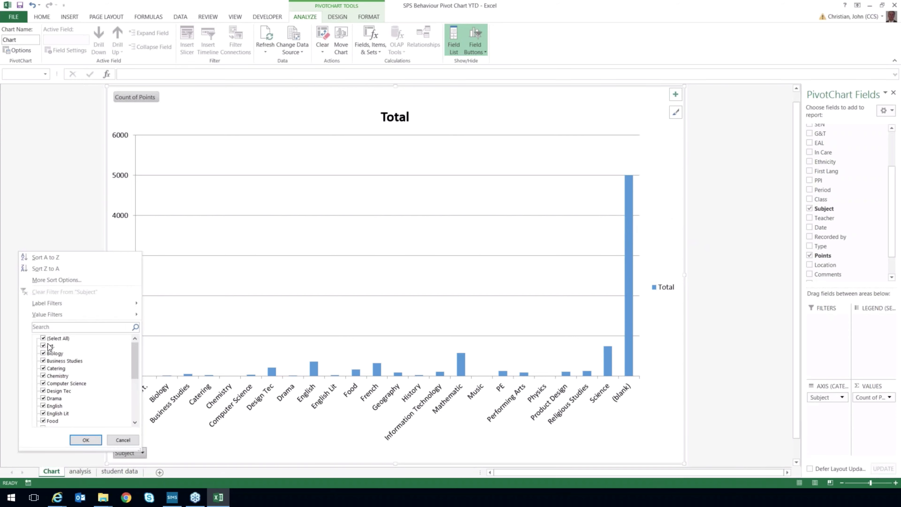
{"action": "left_click_drag", "start_coordinate": [136, 377], "coordinate": [136, 416]}
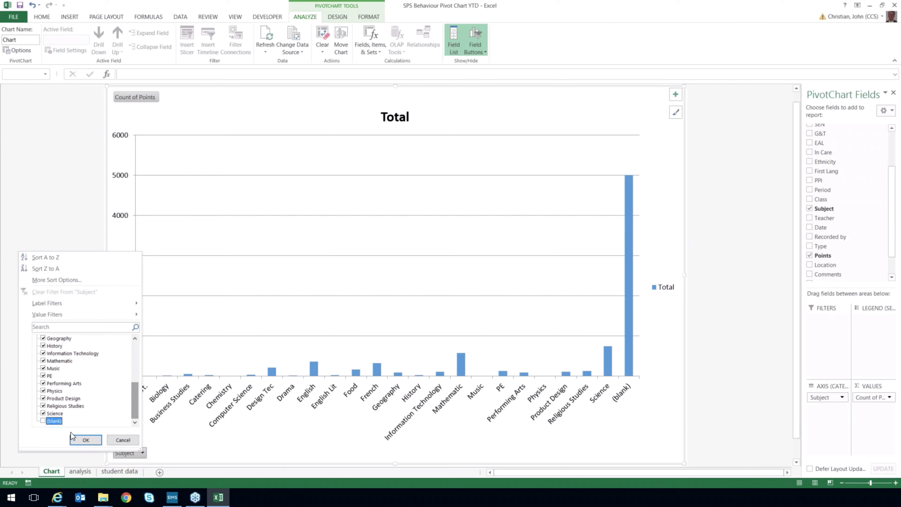
{"action": "left_click", "coordinate": [85, 440]}
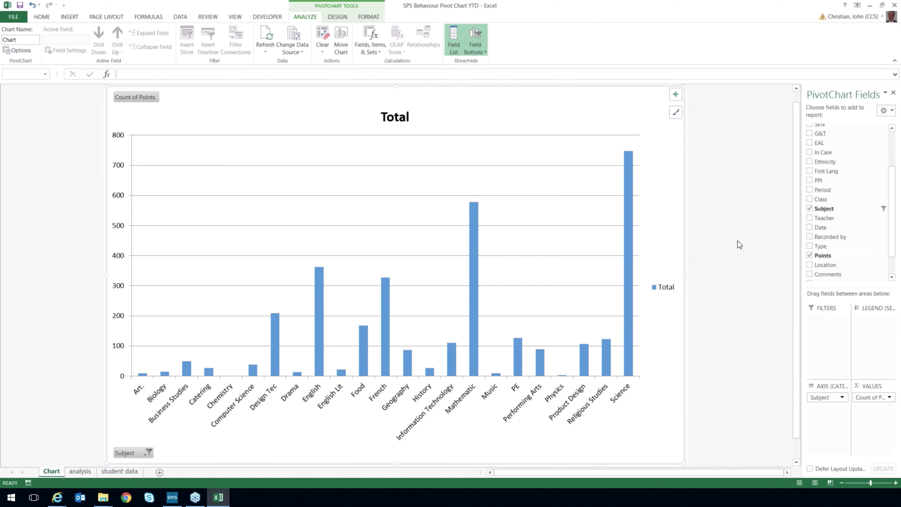
Filter the Subject field to show only Science and break the chart down by adding the Class field.
{"action": "mouse_move", "coordinate": [630, 256]}
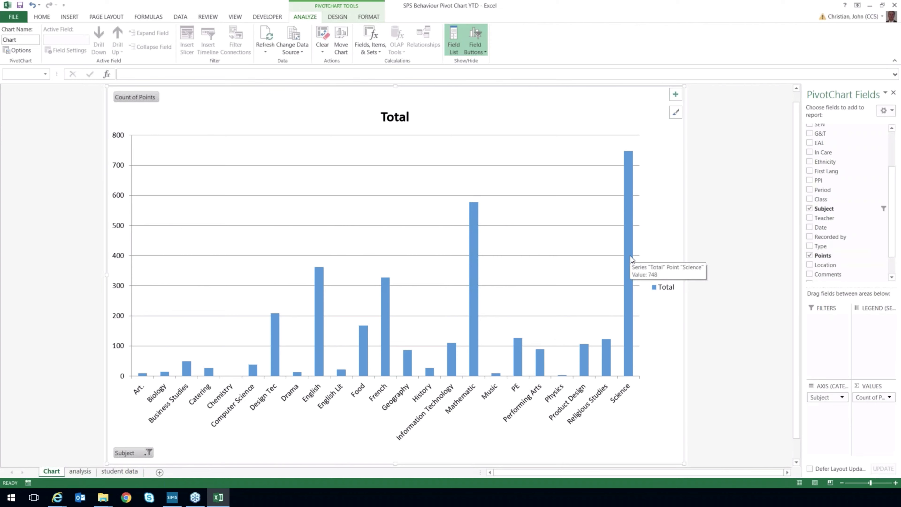
{"action": "left_click", "coordinate": [148, 453]}
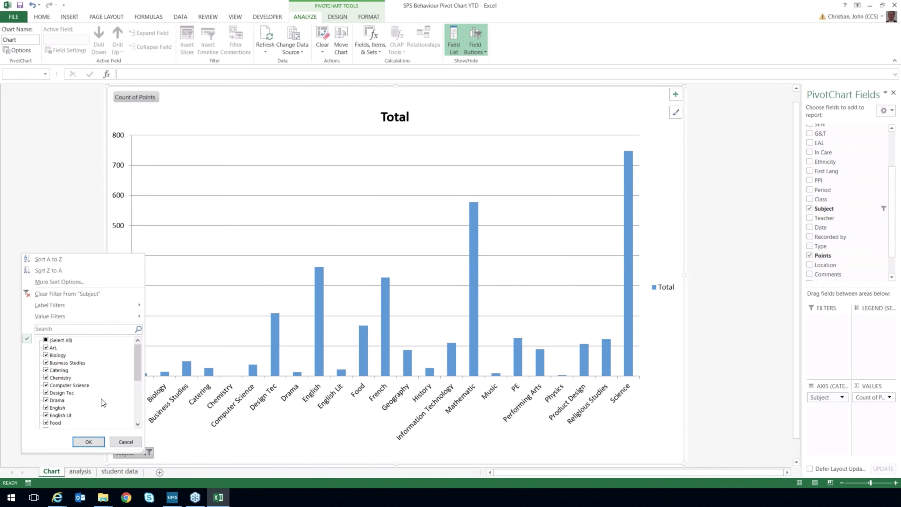
{"action": "left_click", "coordinate": [46, 340]}
{"action": "left_click_drag", "start_coordinate": [140, 369], "coordinate": [131, 409]}
{"action": "left_click", "coordinate": [49, 416]}
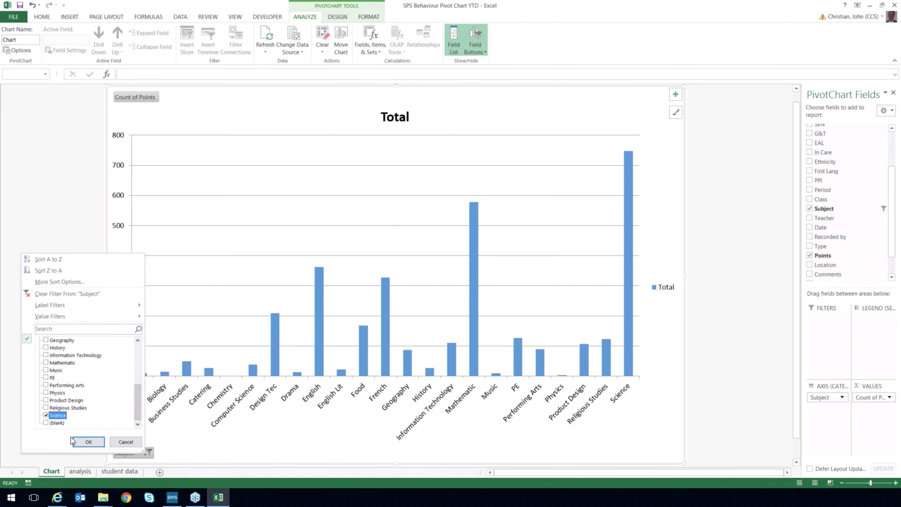
{"action": "left_click", "coordinate": [88, 441]}
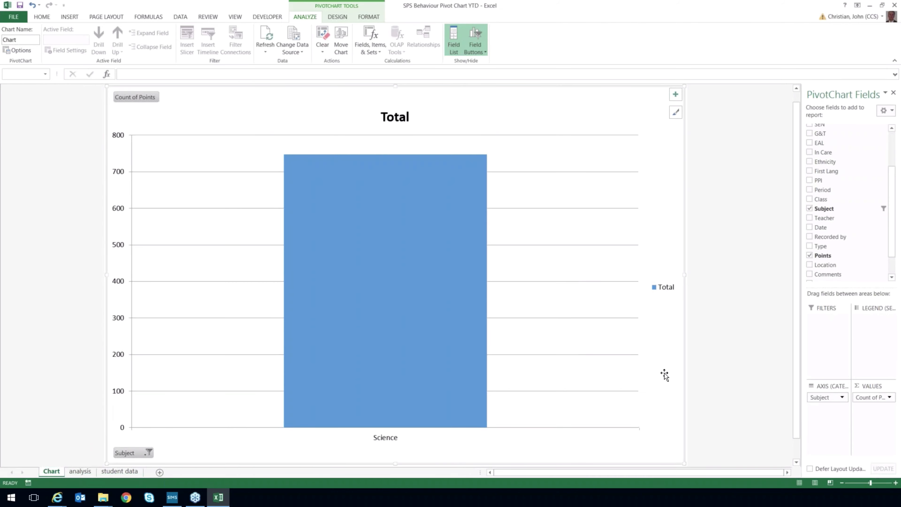
{"action": "left_click", "coordinate": [810, 199]}
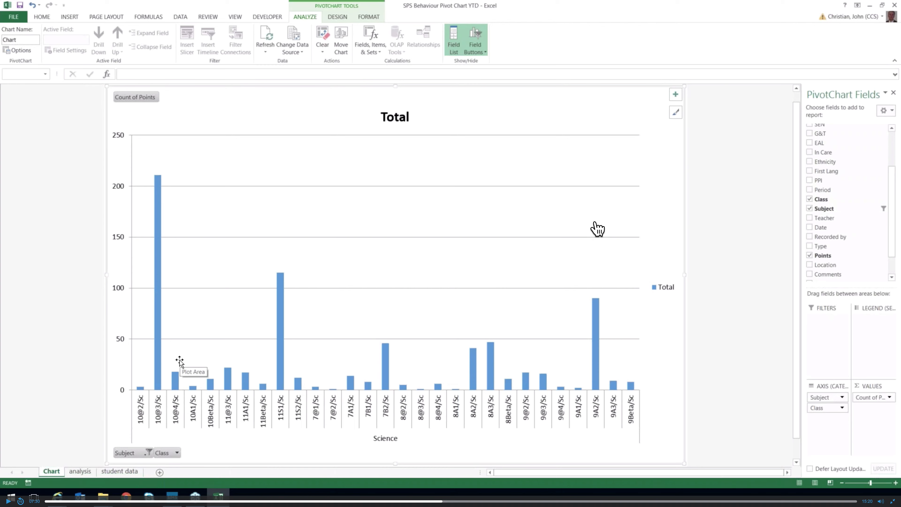
{"action": "mouse_move", "coordinate": [628, 500]}
{"action": "left_click", "coordinate": [684, 496]}
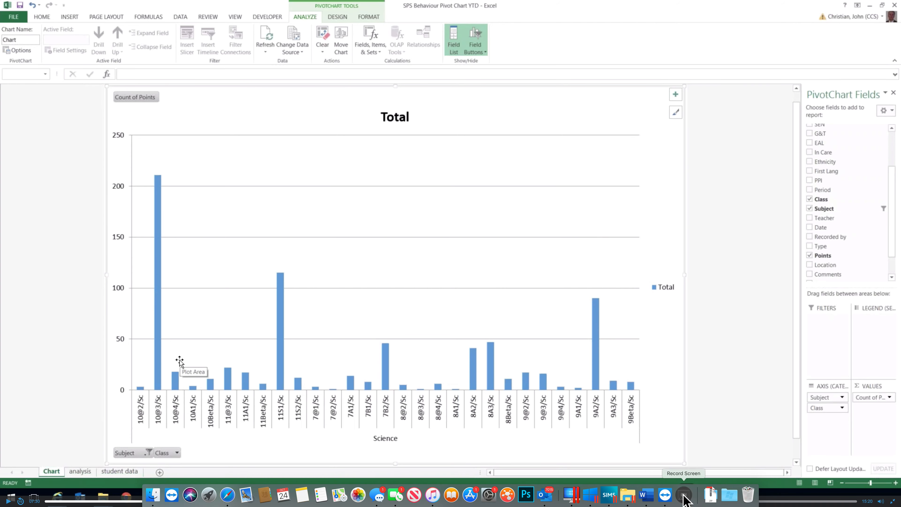